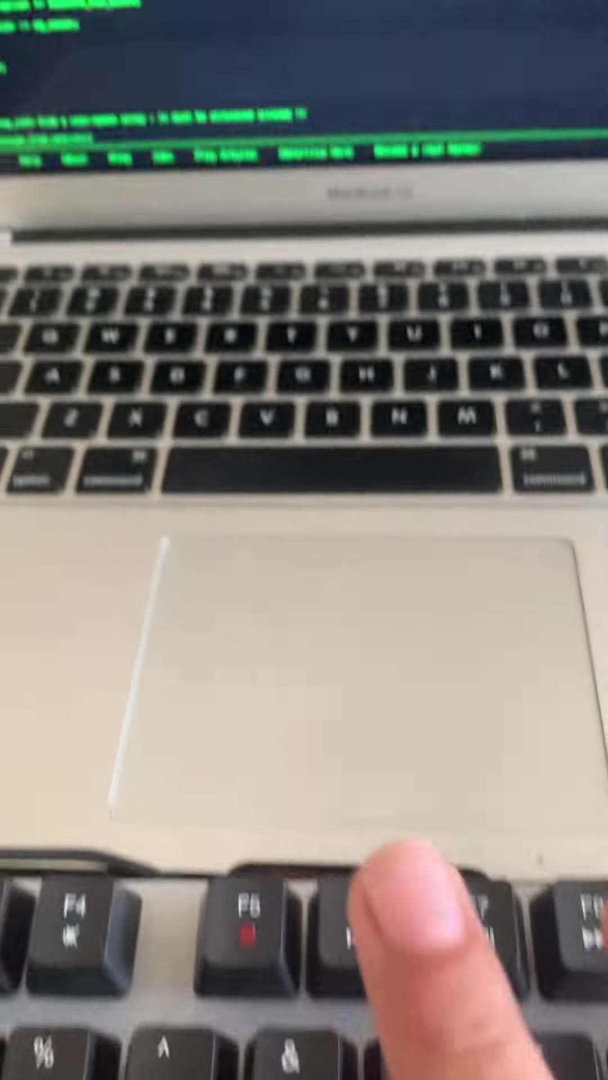
pyautogui.write('*group_in')
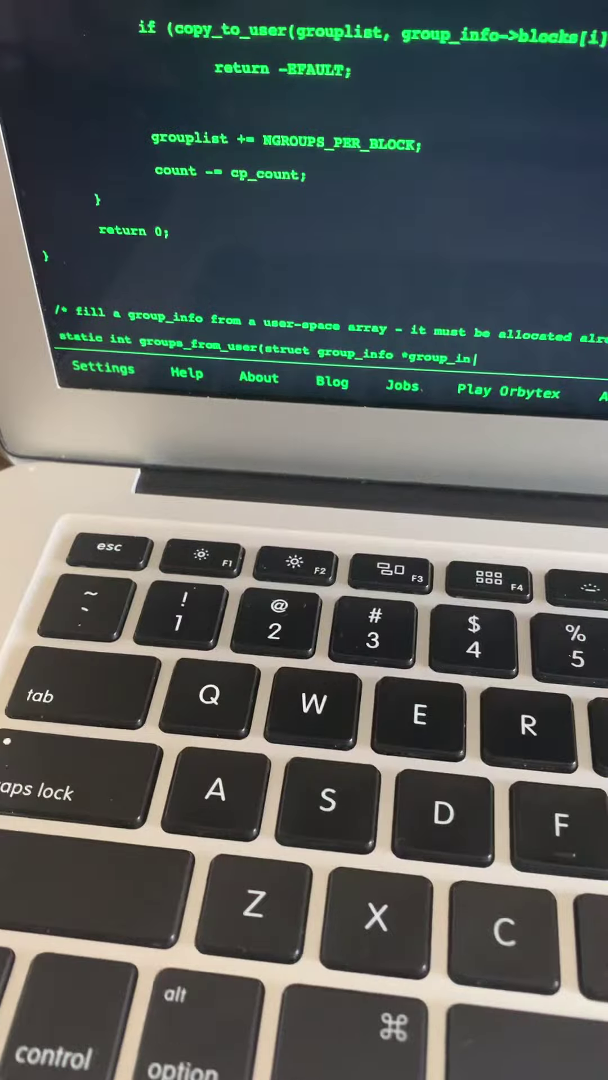
pyautogui.write('fo,')
# - Generate the gid_t __user *grouplist parameter line and the int i / count declarations
pyautogui.press('Return')
pyautogui.write('gid_t __user *grouplist')
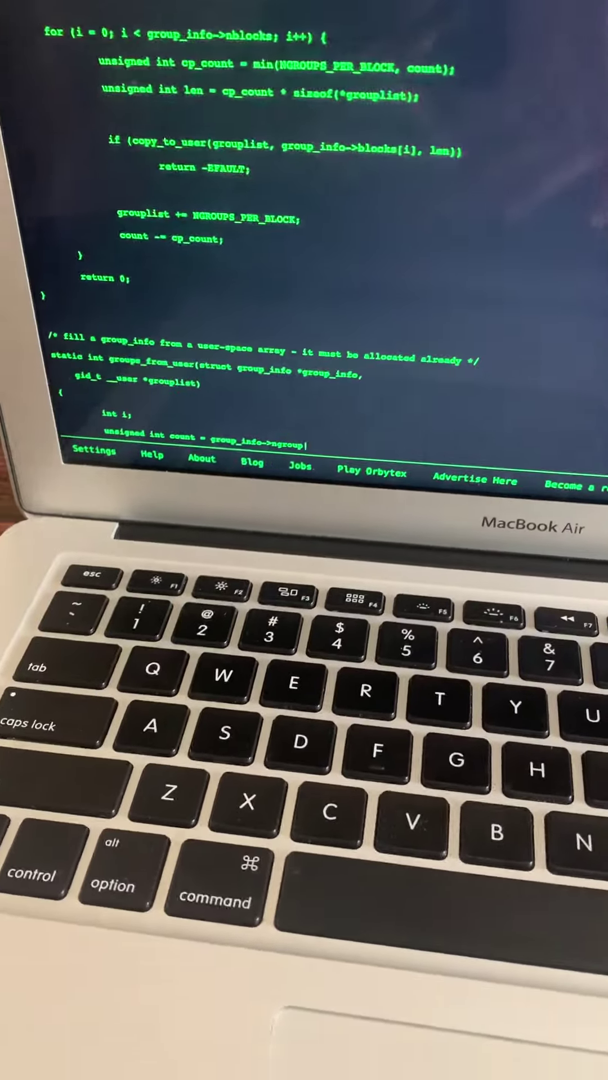
pyautogui.write('0; i < group_info->nblocks; i++) {')
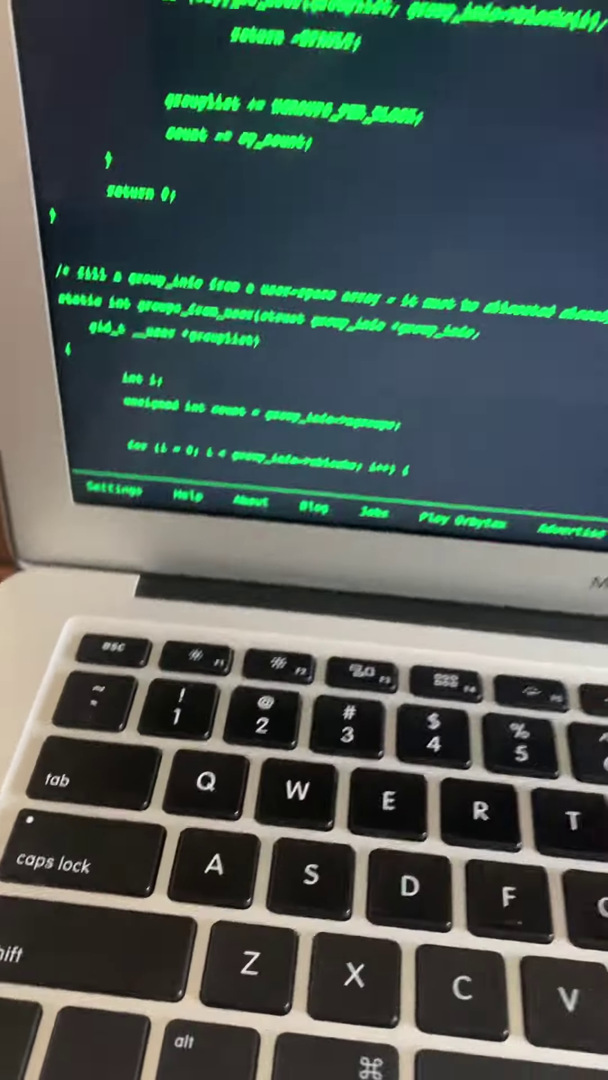
# - Extend the code to the group_info->nblocks for loop and its 'unsigned int cp_count = min' line
pyautogui.press('a')
pyautogui.press('a')
pyautogui.press('a')
pyautogui.press('a')
pyautogui.press('a')
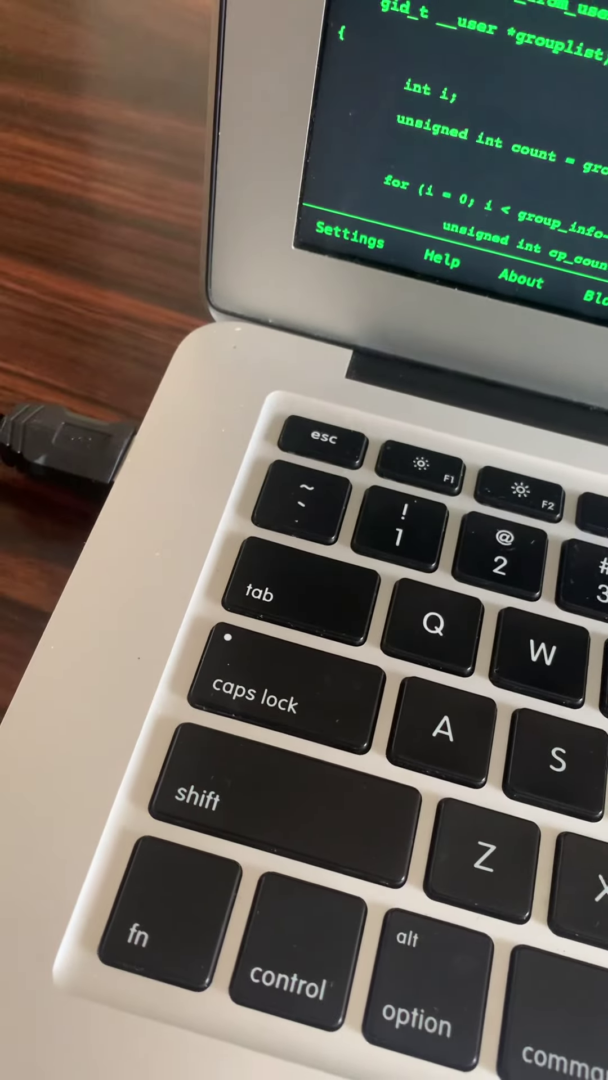
# - Complete cp_count as min(NGROUPS_PER_BLOCK, count) and begin the 'unsigned int len' line
pyautogui.press('e')
pyautogui.press('e')
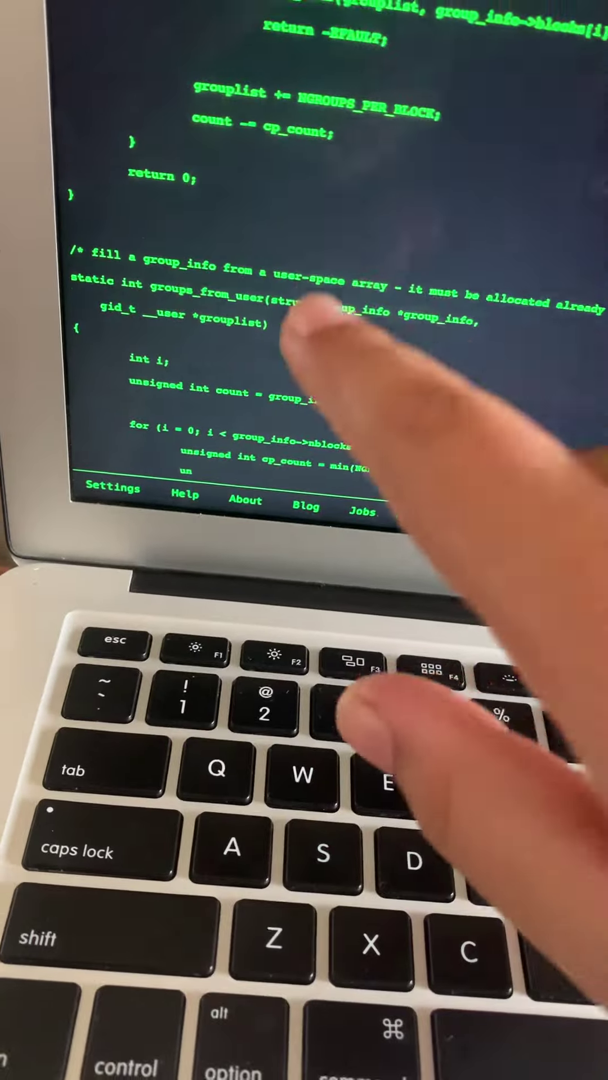
pyautogui.press('e')
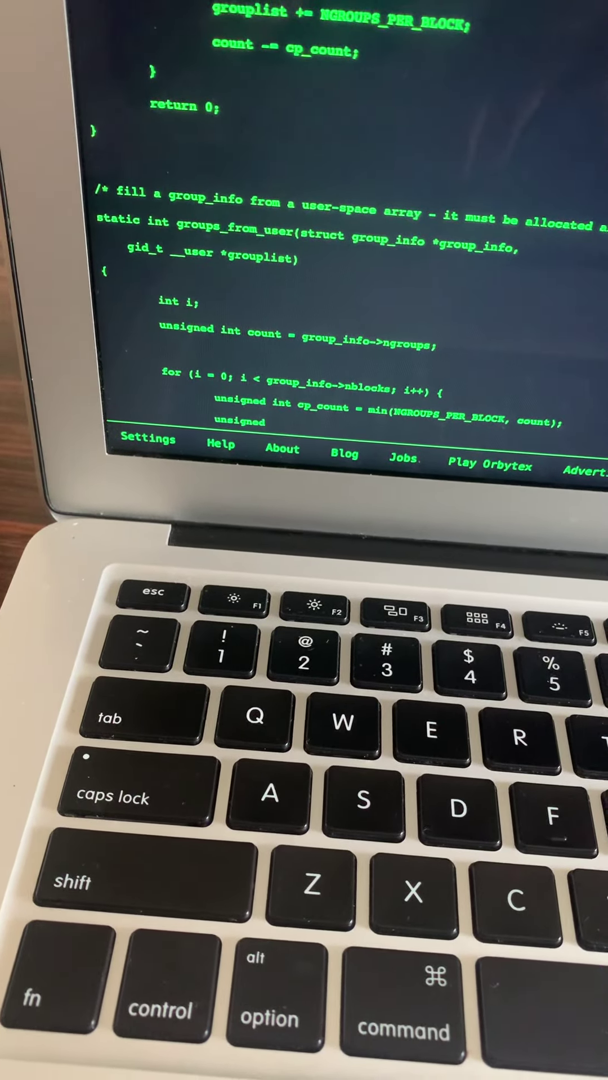
pyautogui.write('ount * si')
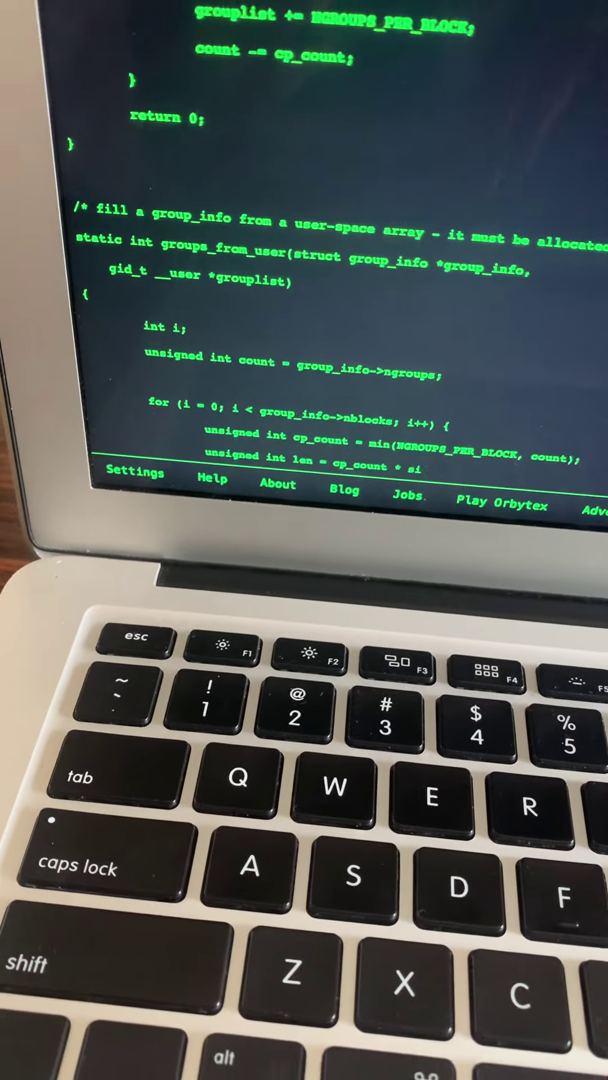
pyautogui.write('zeof(*grouplist);')
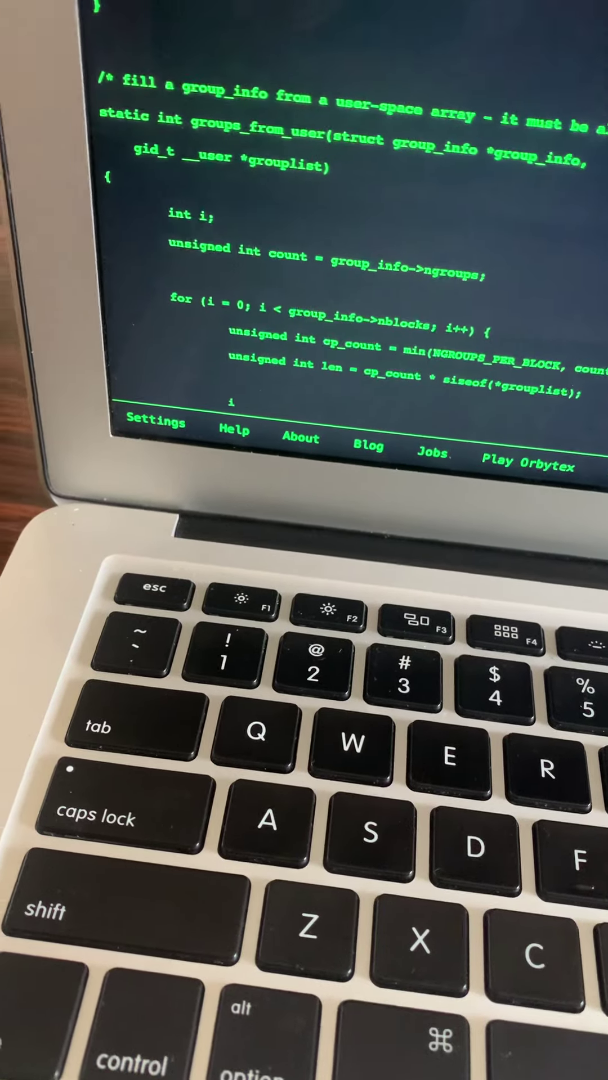
pyautogui.write(' \t\tif (copy_from_user(group_')
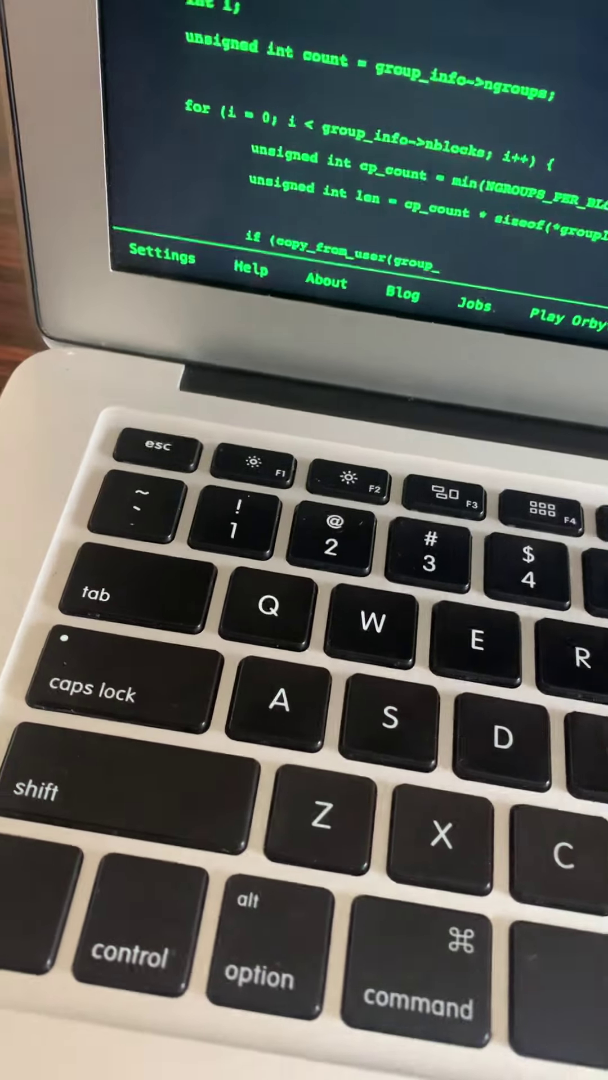
pyautogui.write('info->blocks[i], grouplist, le')
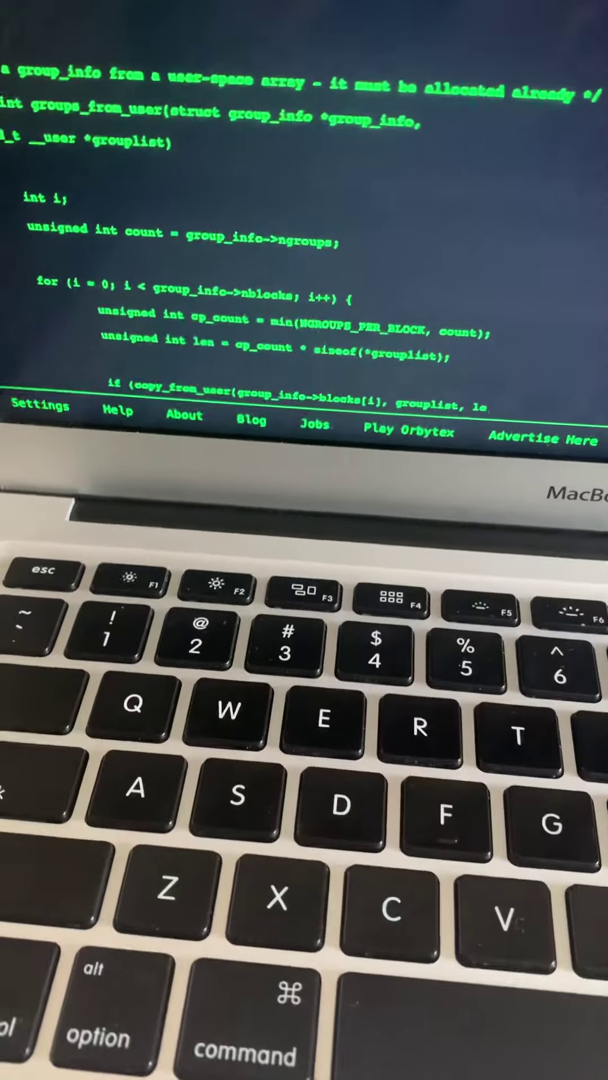
pyautogui.write('n))')
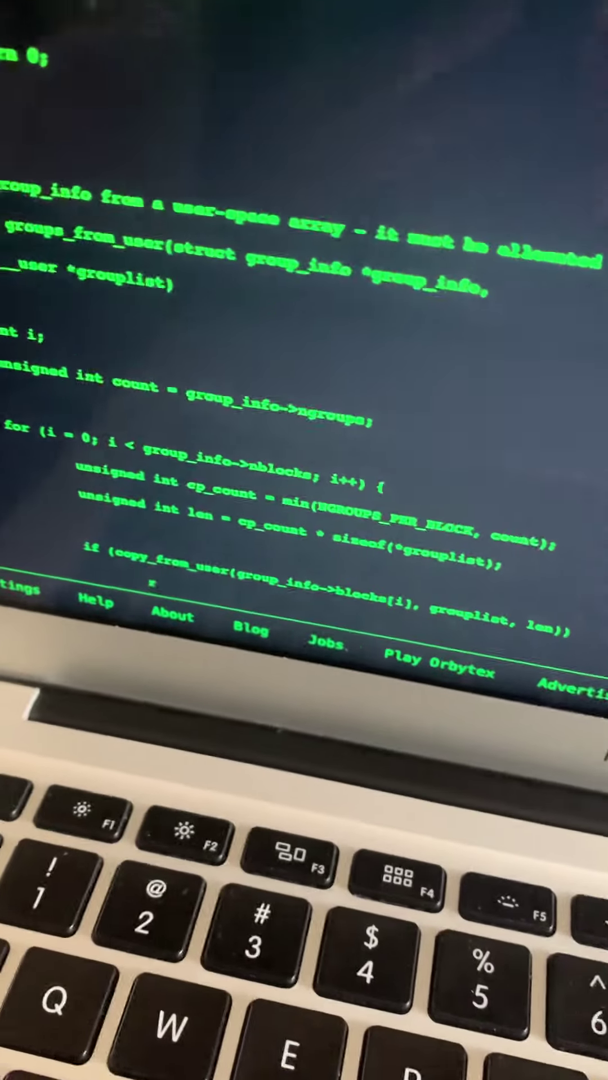